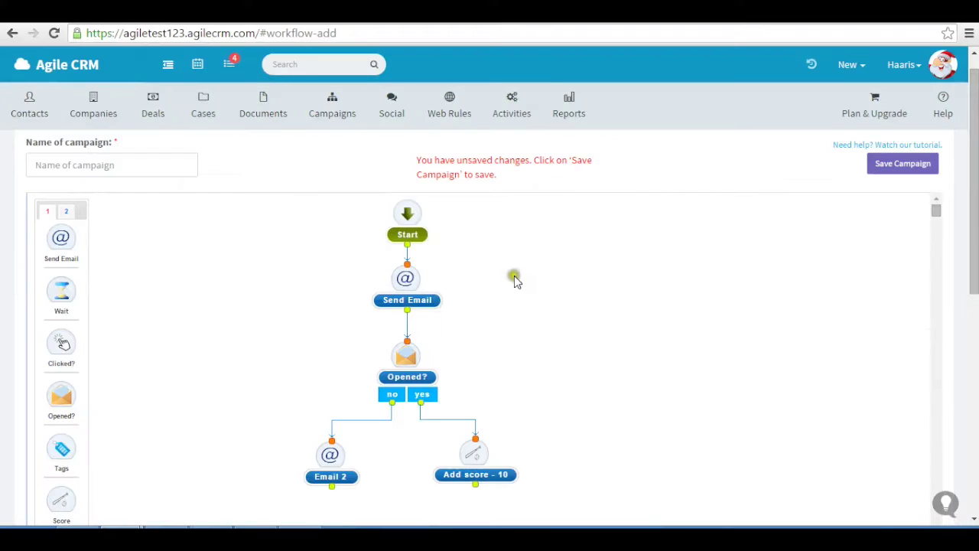
Look over the sample newsletter workflow's Send Email, Opened?, Email 2 and Add score nodes
{"action": "mouse_move", "coordinate": [413, 279]}
{"action": "mouse_move", "coordinate": [410, 353]}
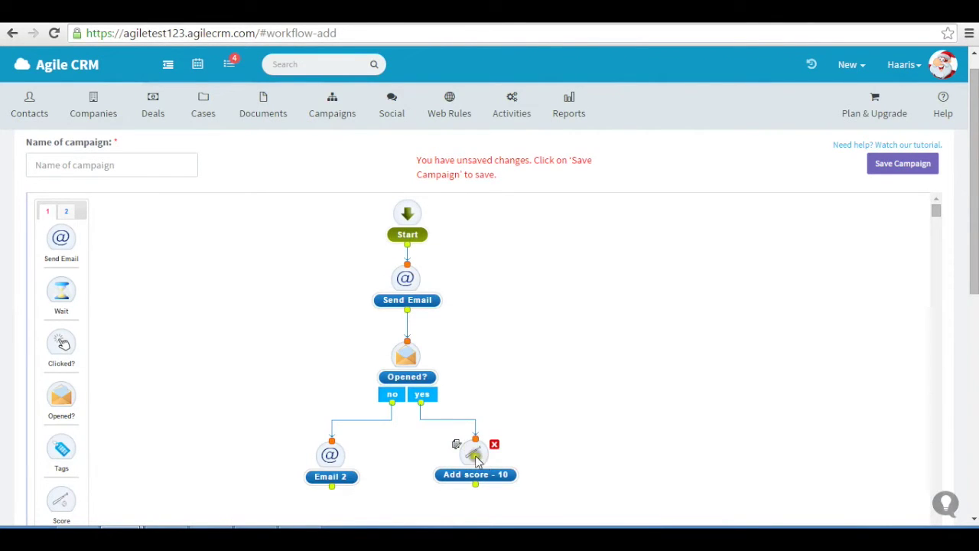
{"action": "mouse_move", "coordinate": [352, 467]}
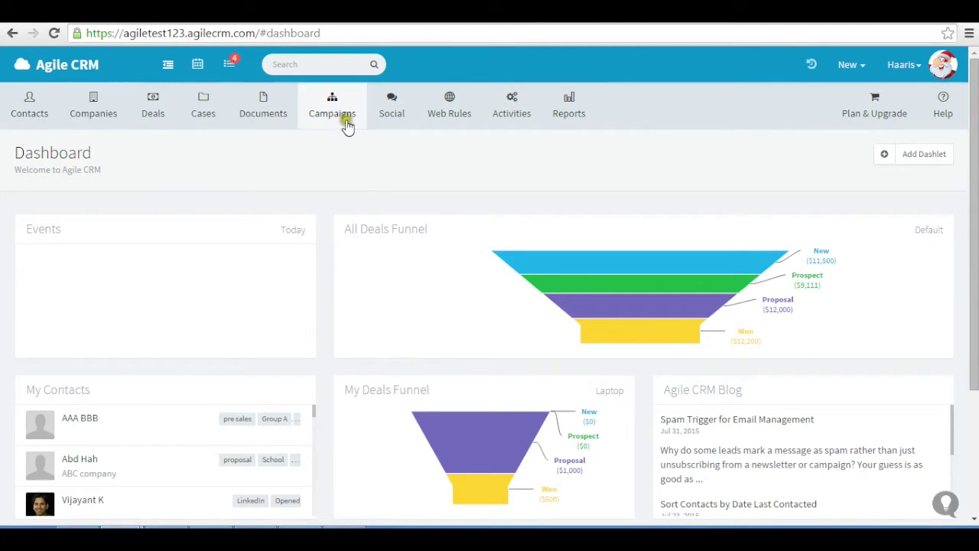
Start a new campaign from the Campaigns list and browse the template gallery
{"action": "left_click", "coordinate": [344, 118]}
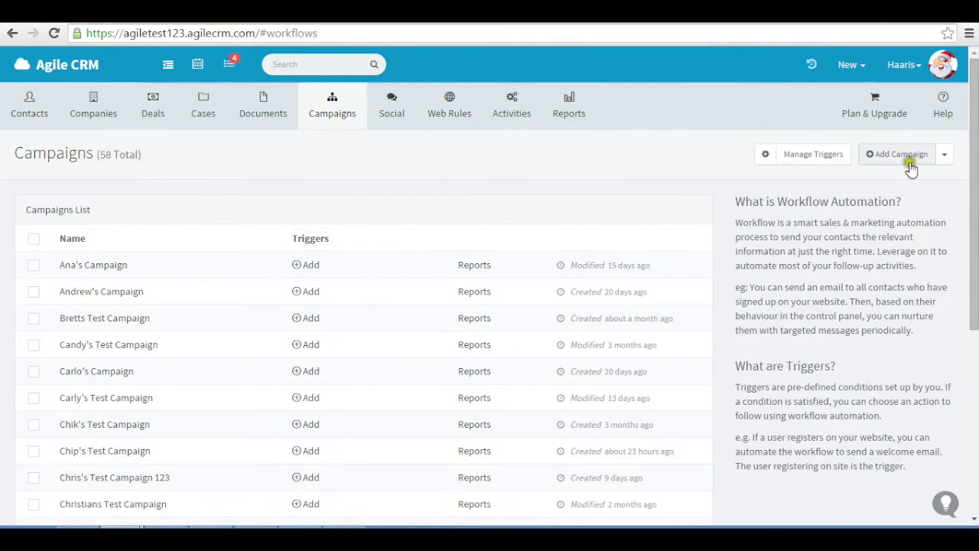
{"action": "left_click", "coordinate": [908, 162]}
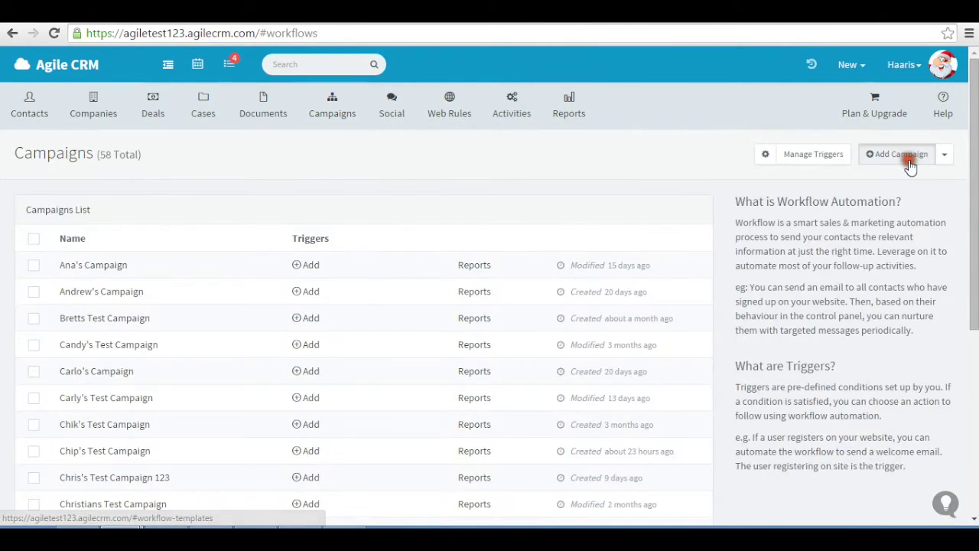
{"action": "scroll", "coordinate": [910, 167], "scroll_direction": "down", "scroll_amount": 4}
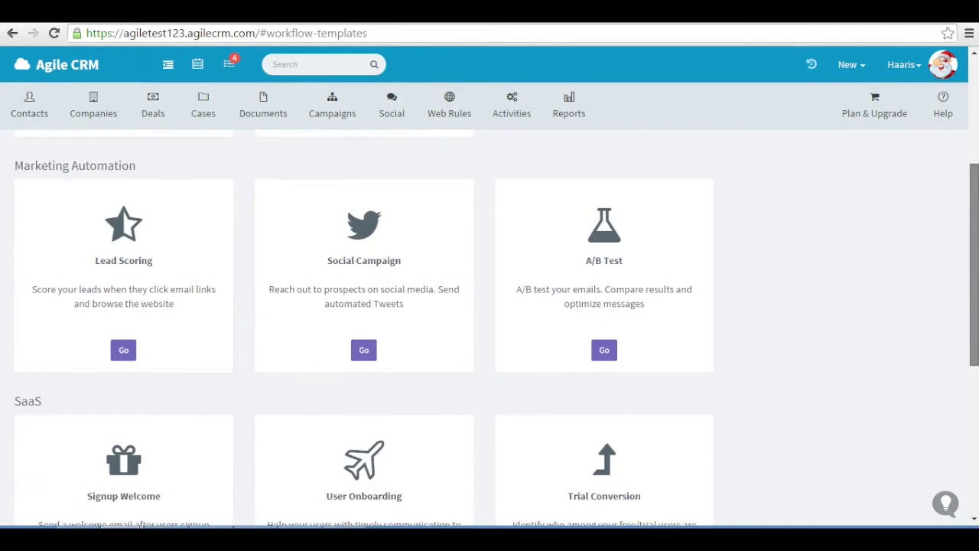
{"action": "scroll", "coordinate": [489, 323], "scroll_direction": "down", "scroll_amount": 4}
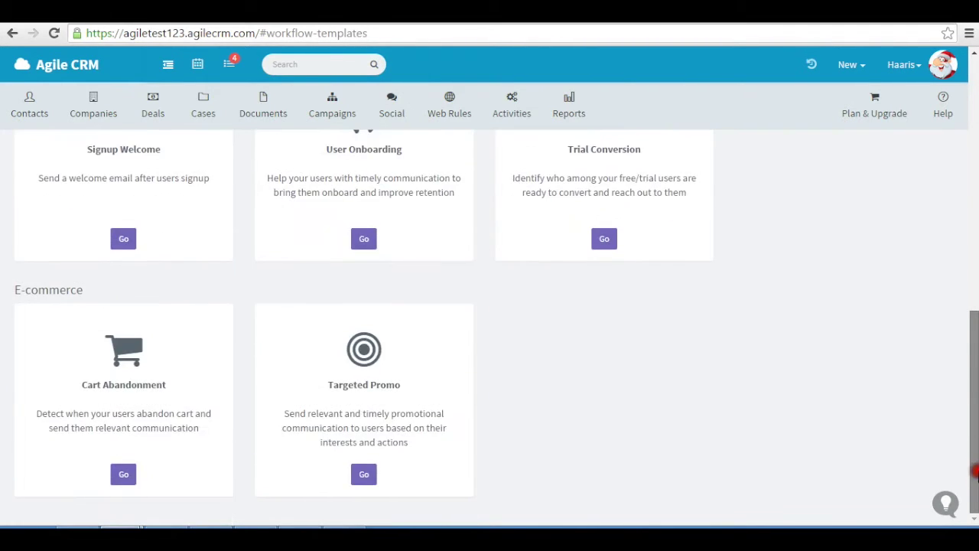
{"action": "scroll", "coordinate": [490, 323], "scroll_direction": "up", "scroll_amount": 2}
{"action": "scroll", "coordinate": [931, 160], "scroll_direction": "up", "scroll_amount": 6}
Begin a blank custom workflow and place a Send Email node on the canvas
{"action": "left_click", "coordinate": [931, 153]}
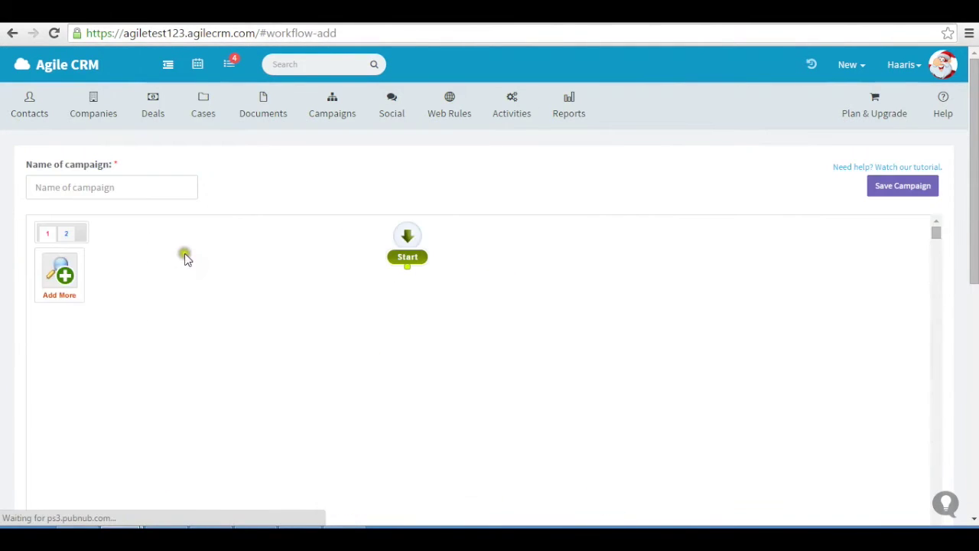
{"action": "left_click", "coordinate": [73, 325]}
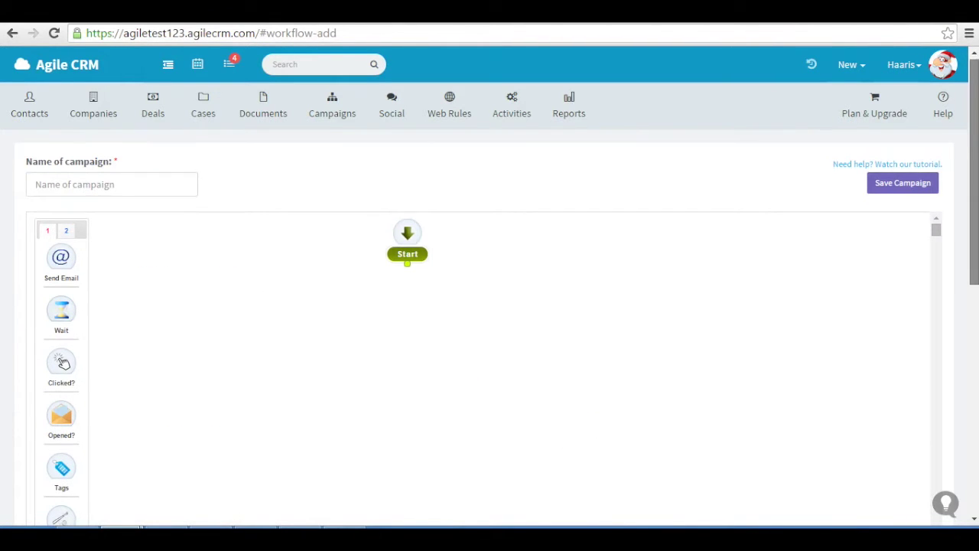
{"action": "mouse_move", "coordinate": [975, 208]}
{"action": "left_mouse_down"}
{"action": "mouse_move", "coordinate": [975, 305]}
{"action": "mouse_move", "coordinate": [975, 209]}
{"action": "left_mouse_up"}
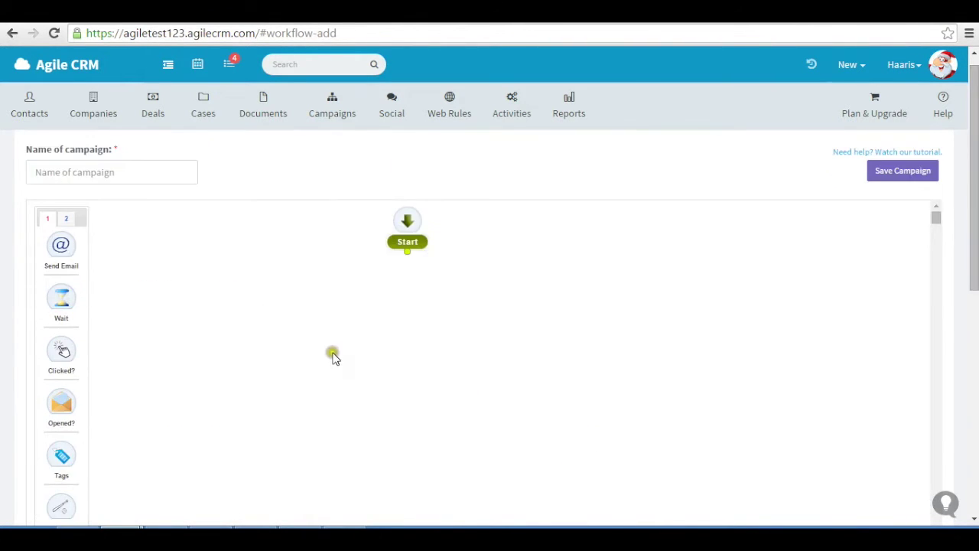
{"action": "left_click_drag", "start_coordinate": [57, 232], "coordinate": [435, 324]}
Keep Contact's Owner as sender, enter the test newsletter subject, and open the HTML template gallery
{"action": "left_click", "coordinate": [374, 400]}
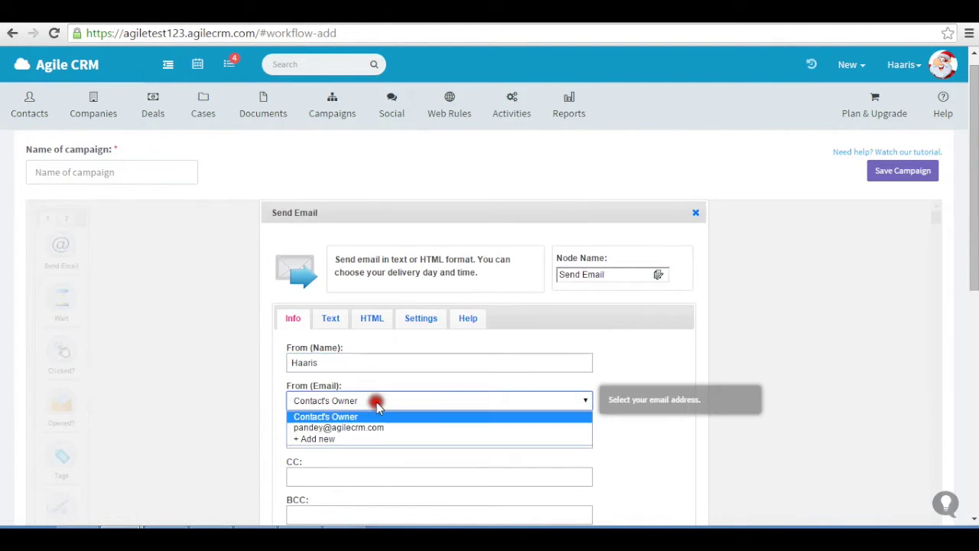
{"action": "left_click", "coordinate": [429, 384]}
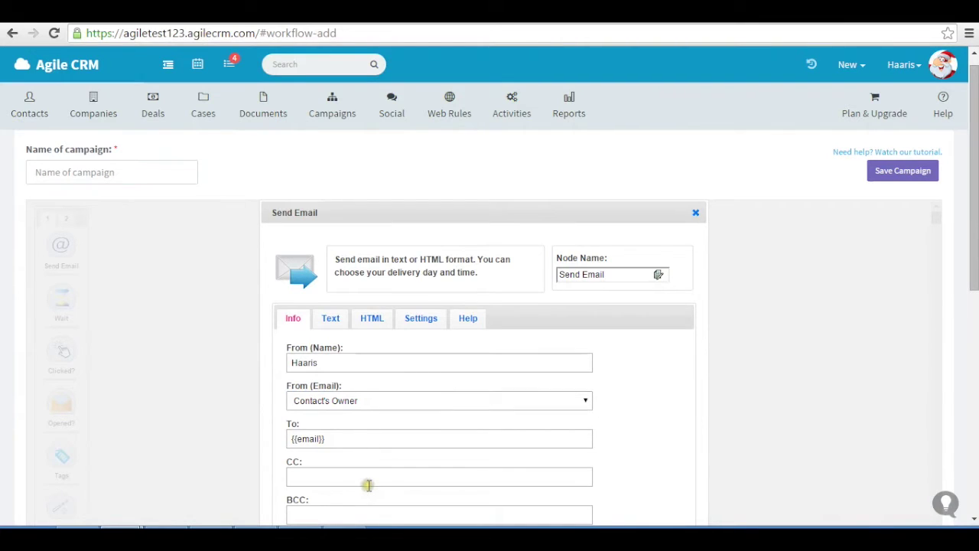
{"action": "scroll", "coordinate": [977, 286], "scroll_direction": "down", "scroll_amount": 2}
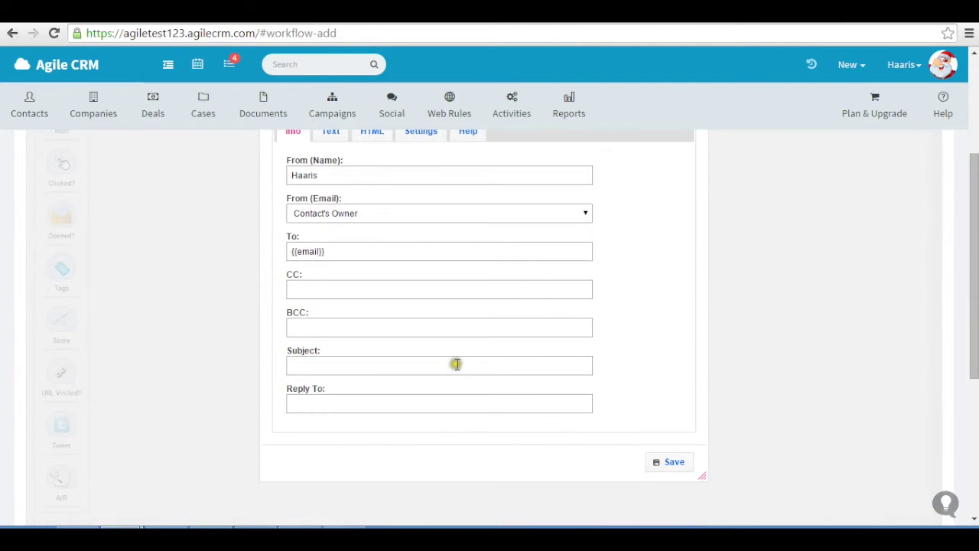
{"action": "left_click", "coordinate": [454, 365]}
{"action": "type", "text": "test newsl"}
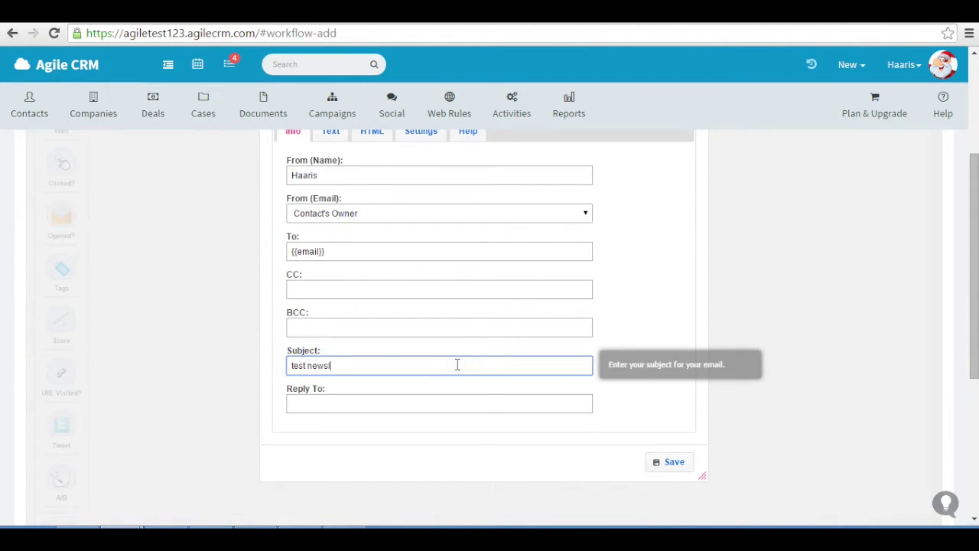
{"action": "type", "text": "r"}
{"action": "left_click", "coordinate": [373, 131]}
Load the Rocket Mail template into the email's HTML and save the Send Email step
{"action": "scroll", "coordinate": [273, 237], "scroll_direction": "down", "scroll_amount": 4}
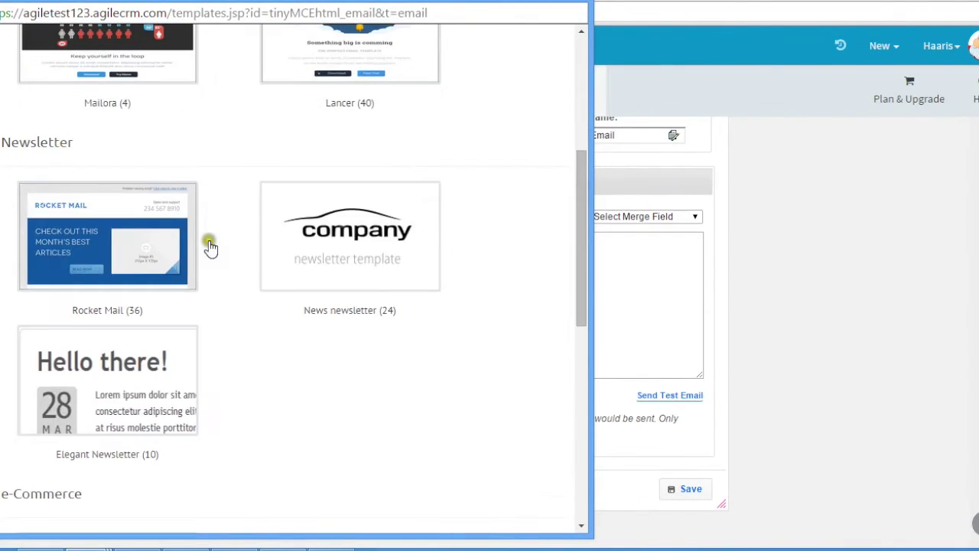
{"action": "left_click", "coordinate": [141, 245]}
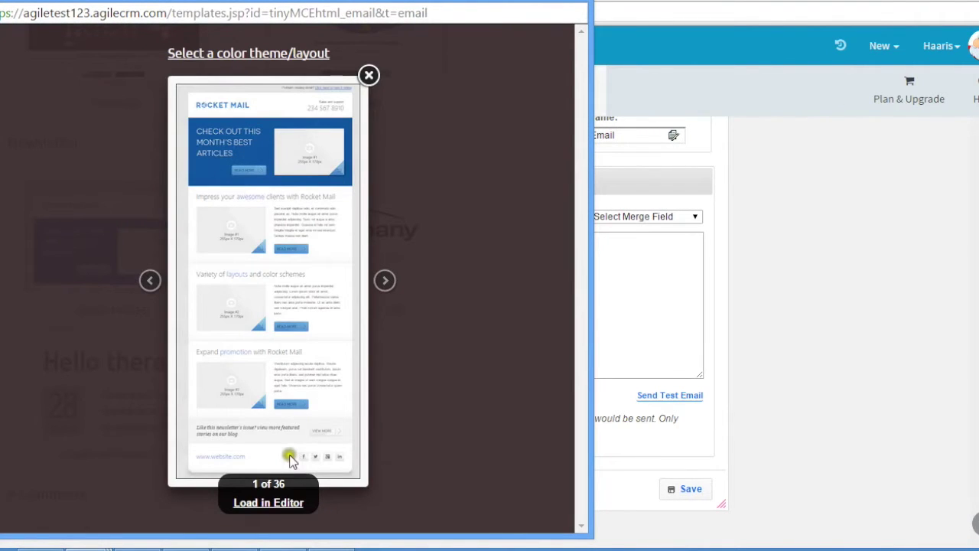
{"action": "left_click", "coordinate": [269, 503]}
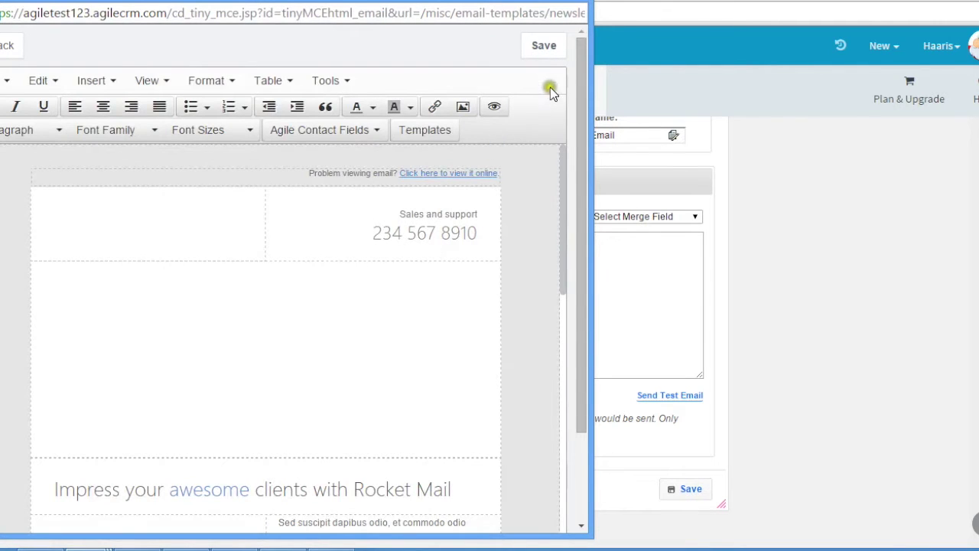
{"action": "left_click", "coordinate": [543, 45]}
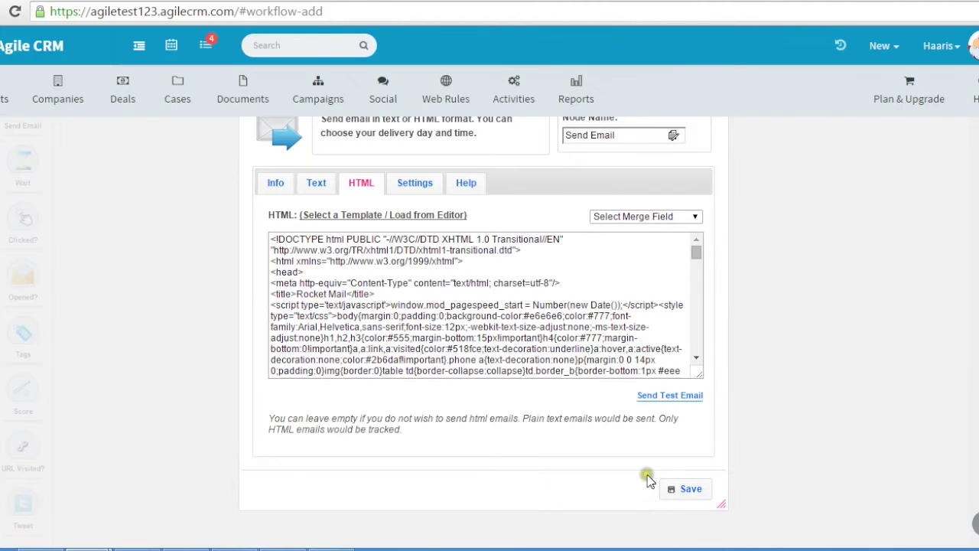
{"action": "left_click", "coordinate": [684, 490]}
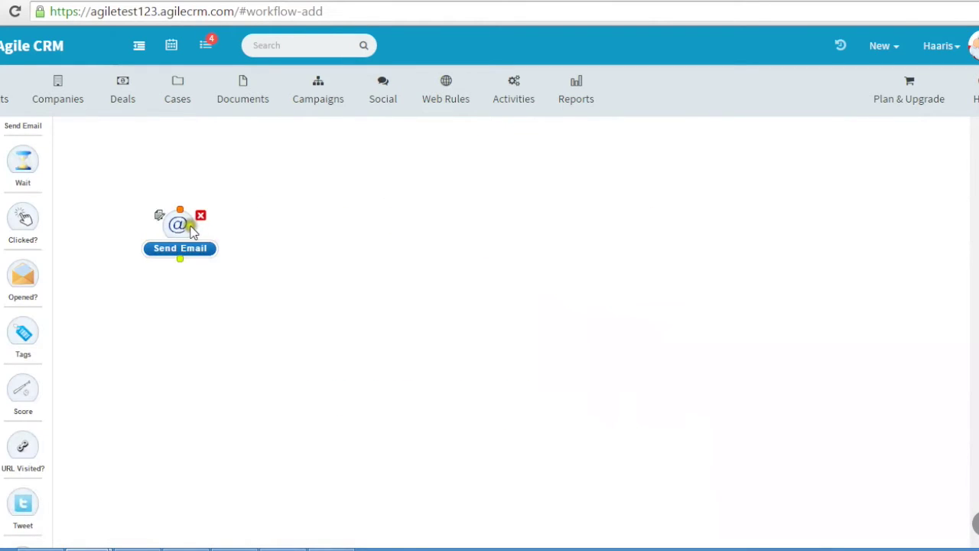
Position the Send Email node below Start and connect Start to it
{"action": "left_click_drag", "start_coordinate": [190, 223], "coordinate": [450, 191]}
{"action": "scroll", "coordinate": [849, 158], "scroll_direction": "up", "scroll_amount": 2}
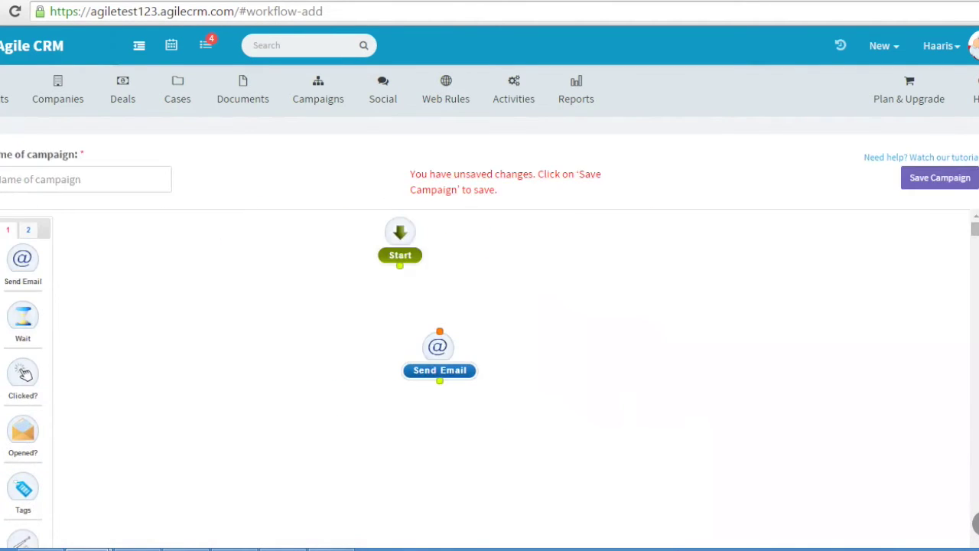
{"action": "left_click_drag", "start_coordinate": [400, 266], "coordinate": [439, 330]}
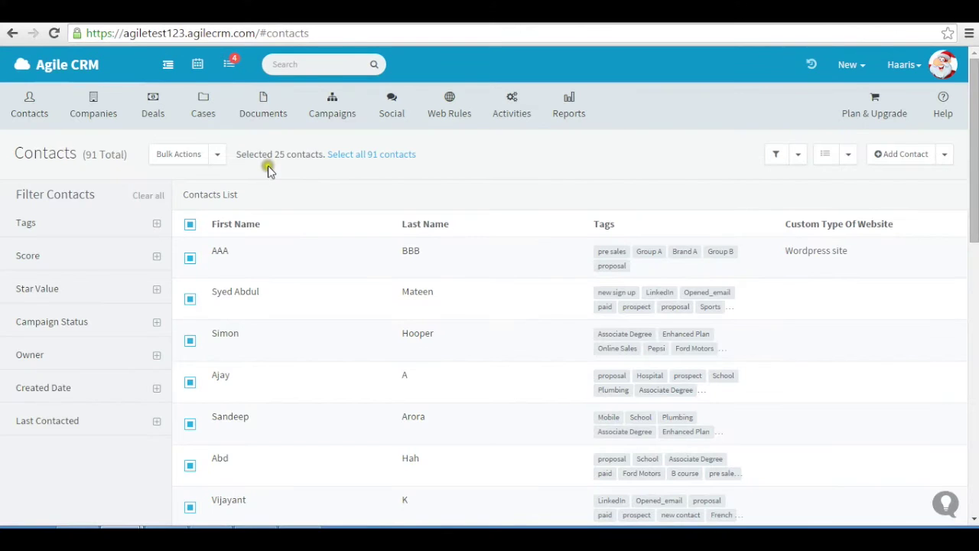
Bulk-add the 25 selected contacts to the test campaign, then go to Manage Triggers
{"action": "left_click", "coordinate": [219, 156]}
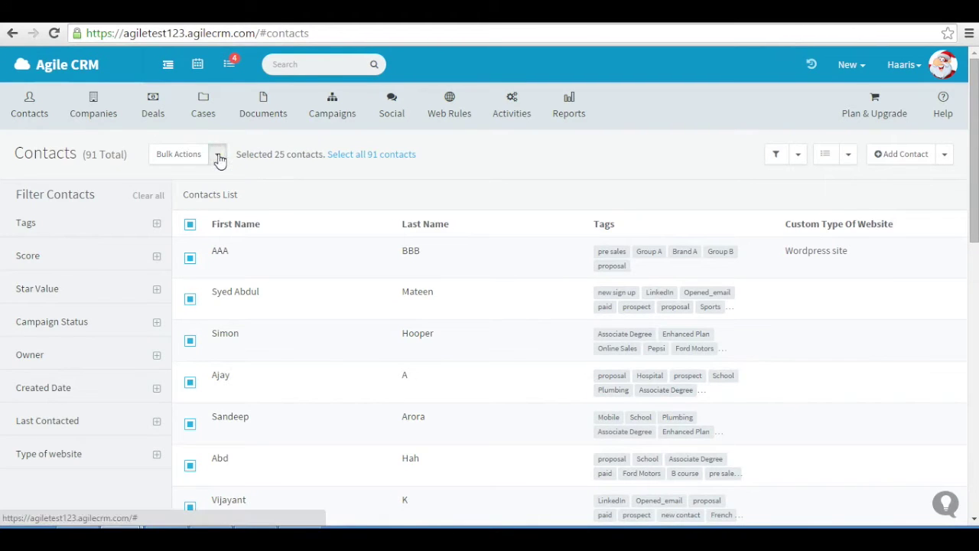
{"action": "left_click", "coordinate": [208, 249]}
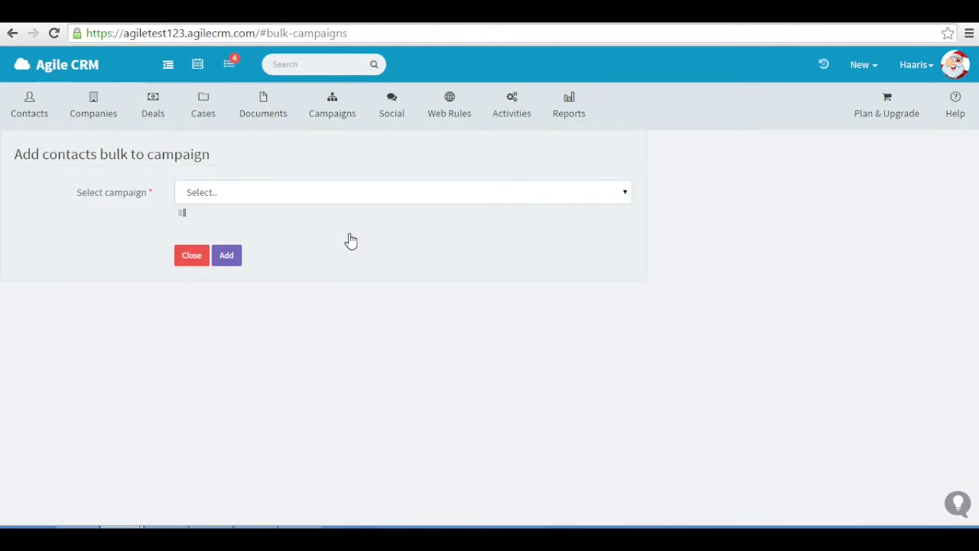
{"action": "left_click", "coordinate": [339, 191]}
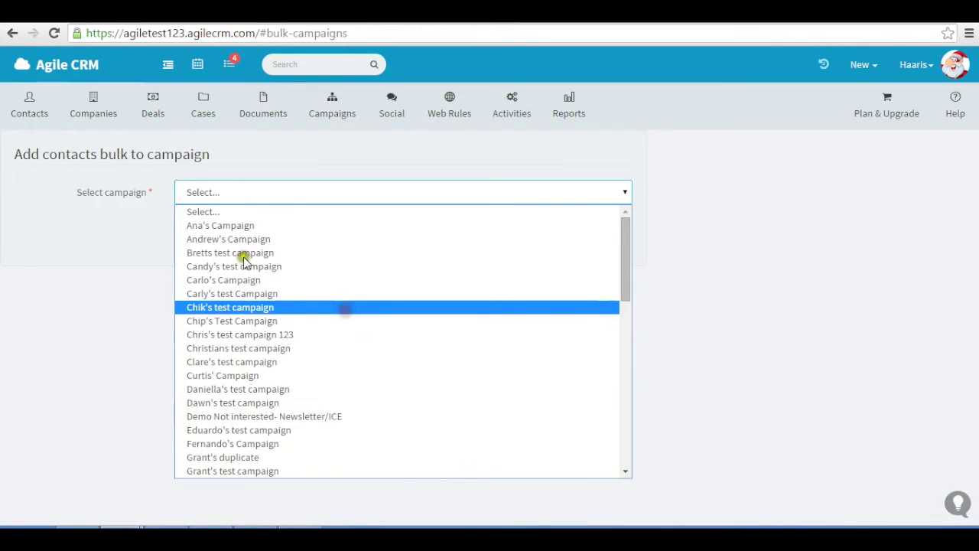
{"action": "key", "text": "Return"}
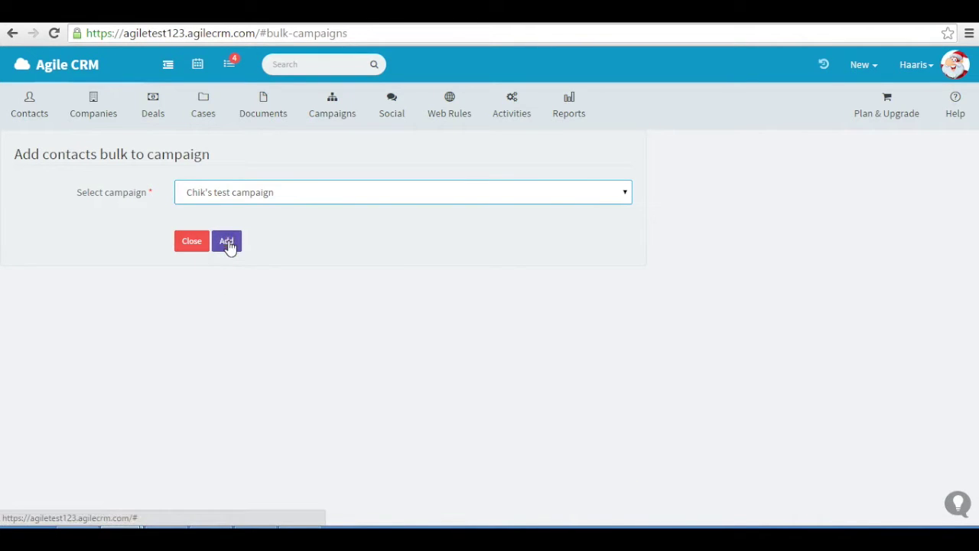
{"action": "left_click", "coordinate": [228, 242]}
{"action": "left_click", "coordinate": [815, 157]}
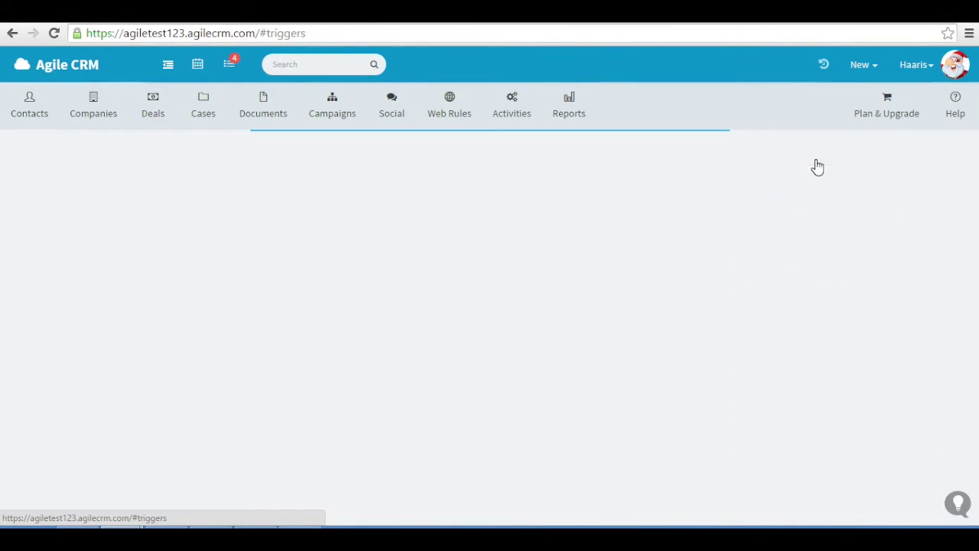
Save a Score trigger for Contact Score >= 100 that runs the test campaign
{"action": "left_click", "coordinate": [815, 166]}
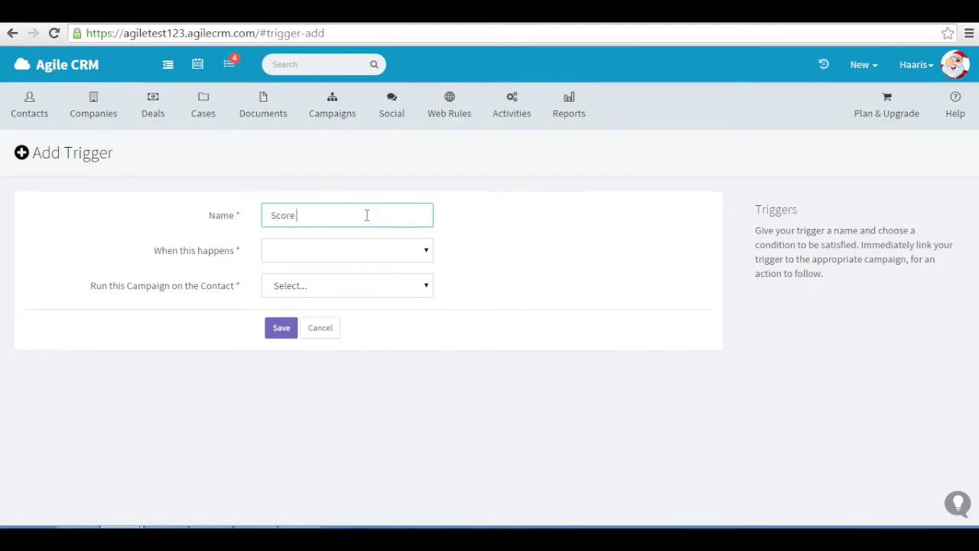
{"action": "left_click", "coordinate": [353, 248]}
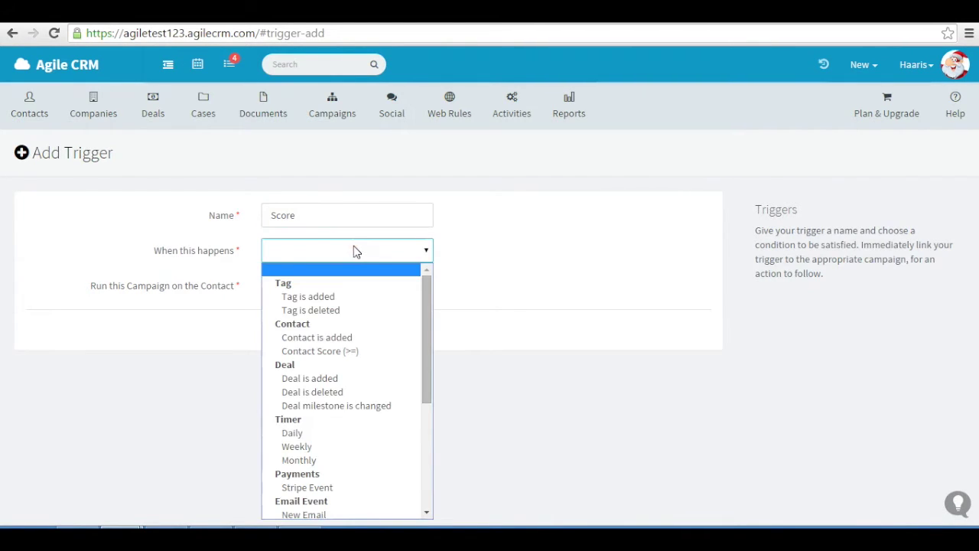
{"action": "left_click", "coordinate": [325, 350]}
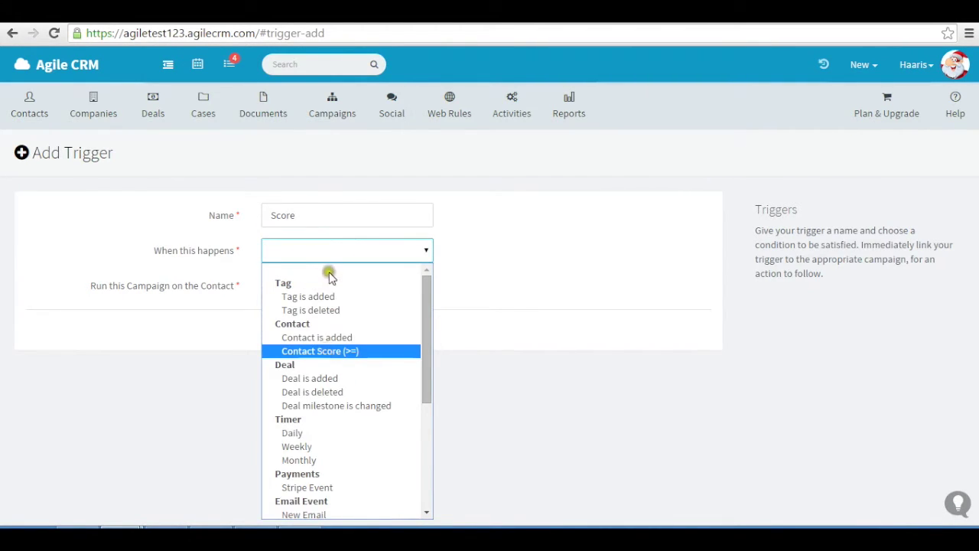
{"action": "left_click", "coordinate": [310, 285]}
{"action": "type", "text": "100"}
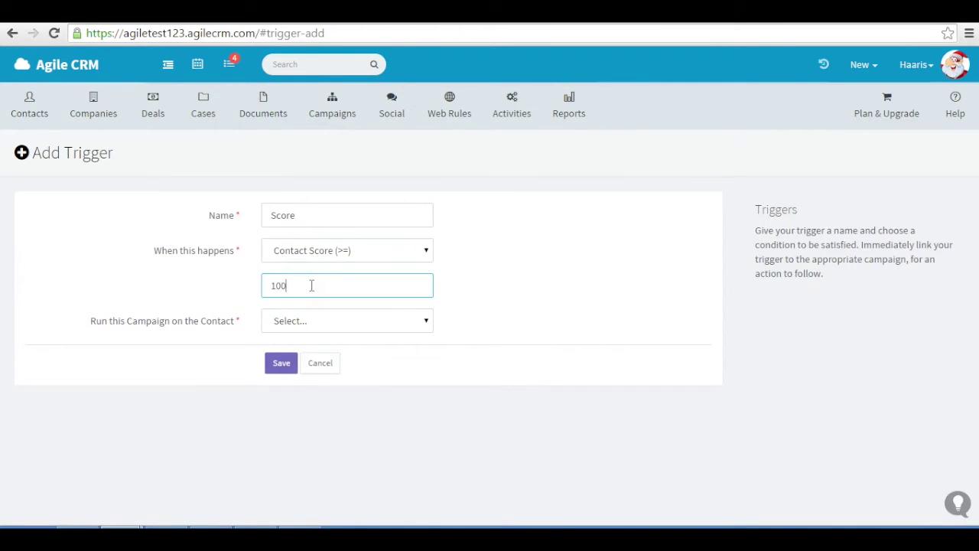
{"action": "left_click", "coordinate": [304, 319]}
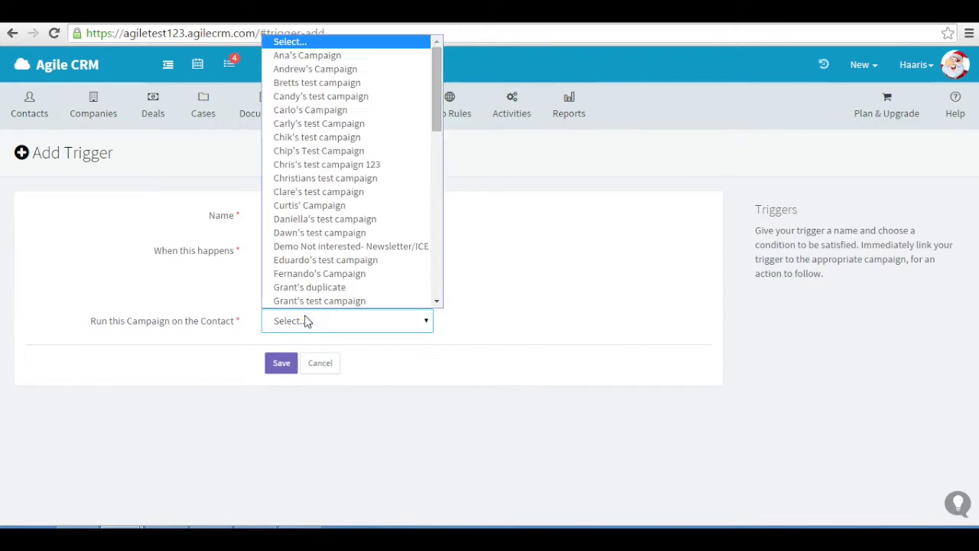
{"action": "left_click", "coordinate": [331, 138]}
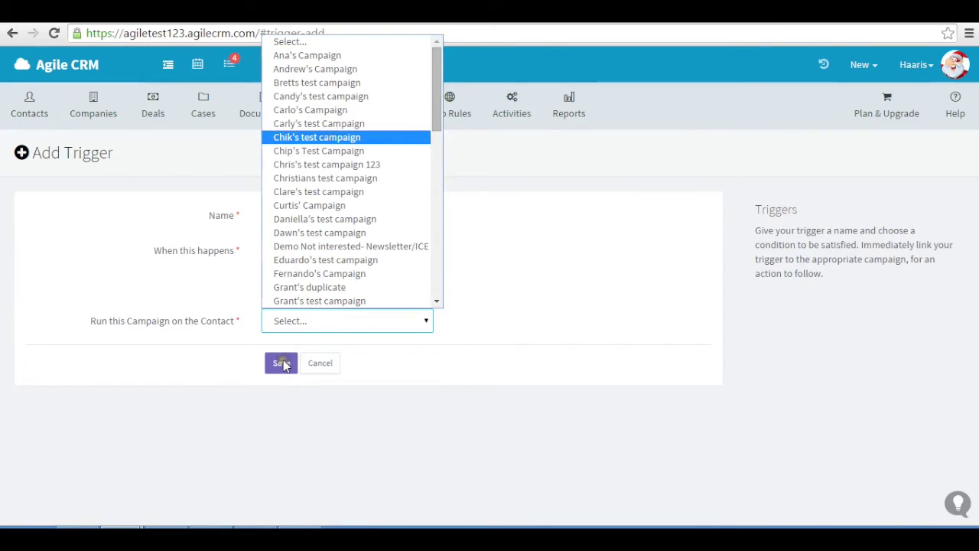
{"action": "left_click", "coordinate": [283, 364]}
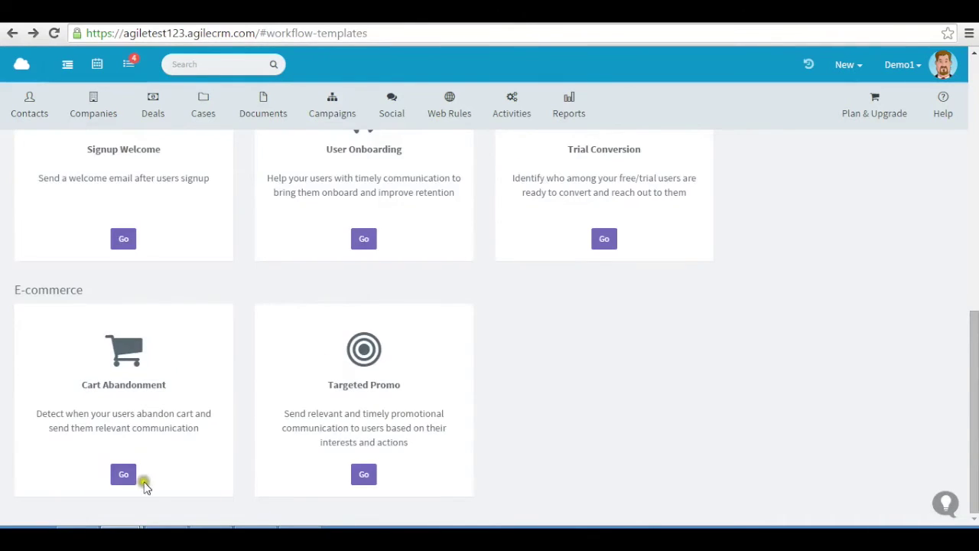
Open the Cart Abandonment template and review its product-page check, waits, checkout, purchase checks and Send Coupon email
{"action": "left_click", "coordinate": [121, 471]}
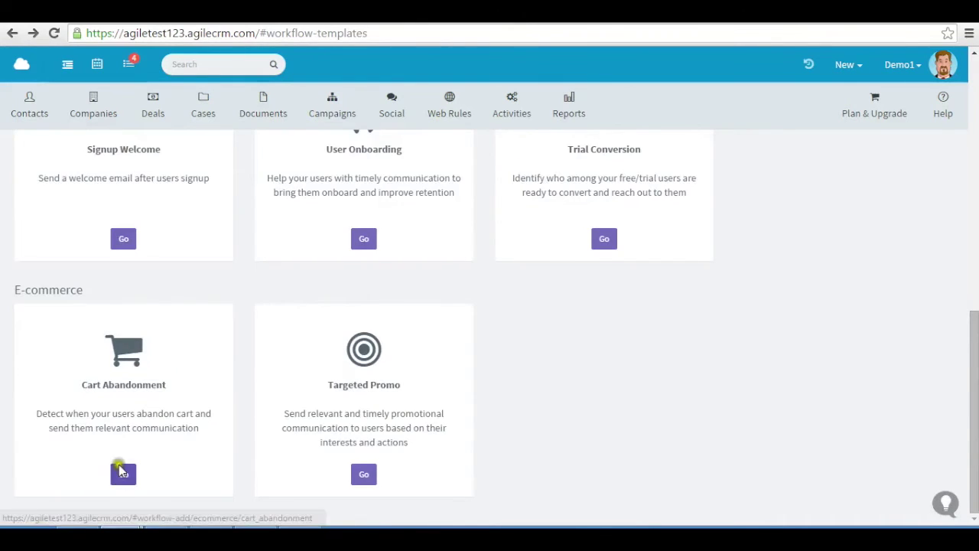
{"action": "left_click", "coordinate": [123, 474]}
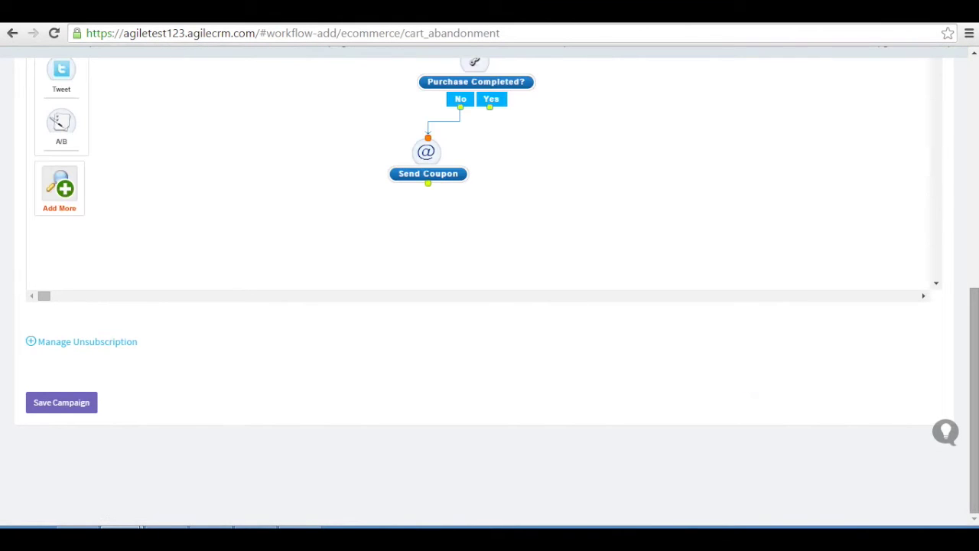
{"action": "scroll", "coordinate": [478, 306], "scroll_direction": "up", "scroll_amount": 6}
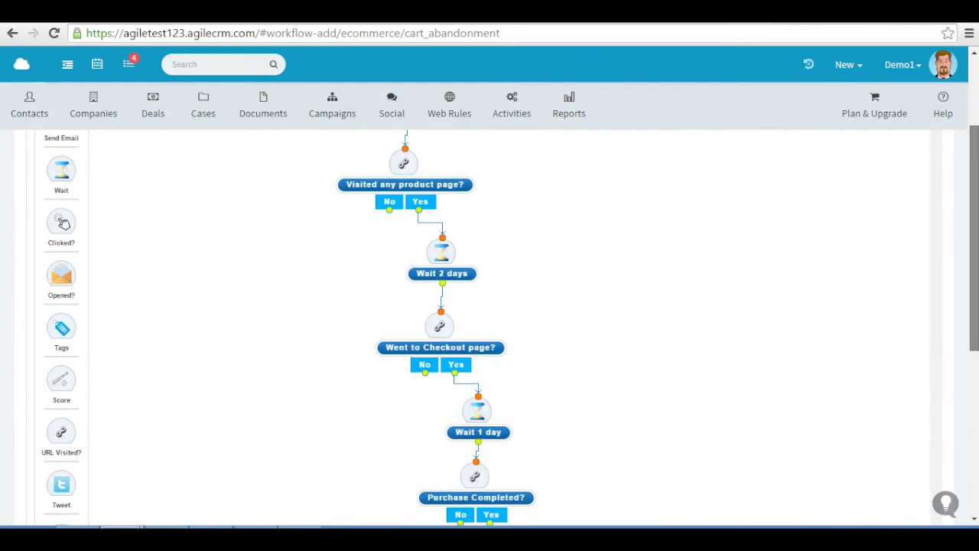
{"action": "scroll", "coordinate": [63, 222], "scroll_direction": "up", "scroll_amount": 1}
{"action": "mouse_move", "coordinate": [405, 260]}
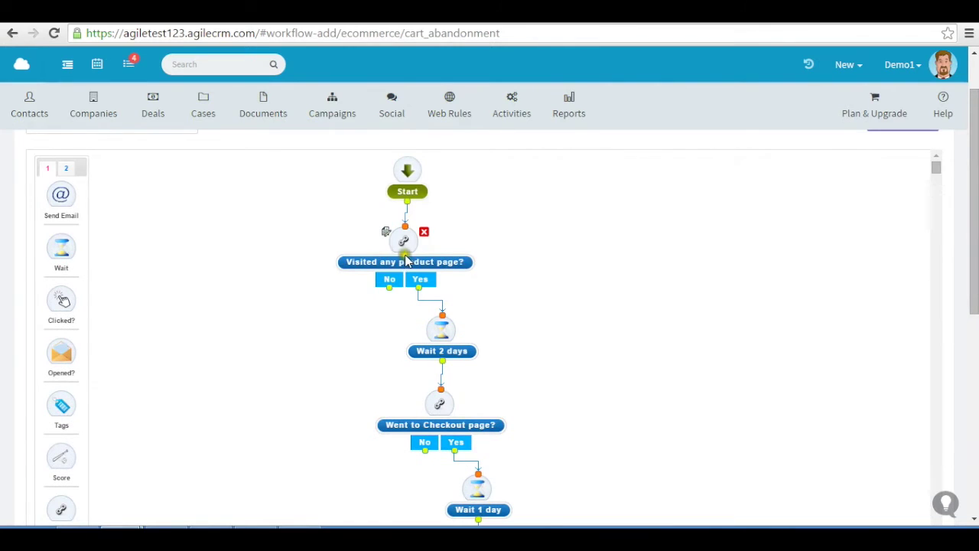
{"action": "mouse_move", "coordinate": [438, 346]}
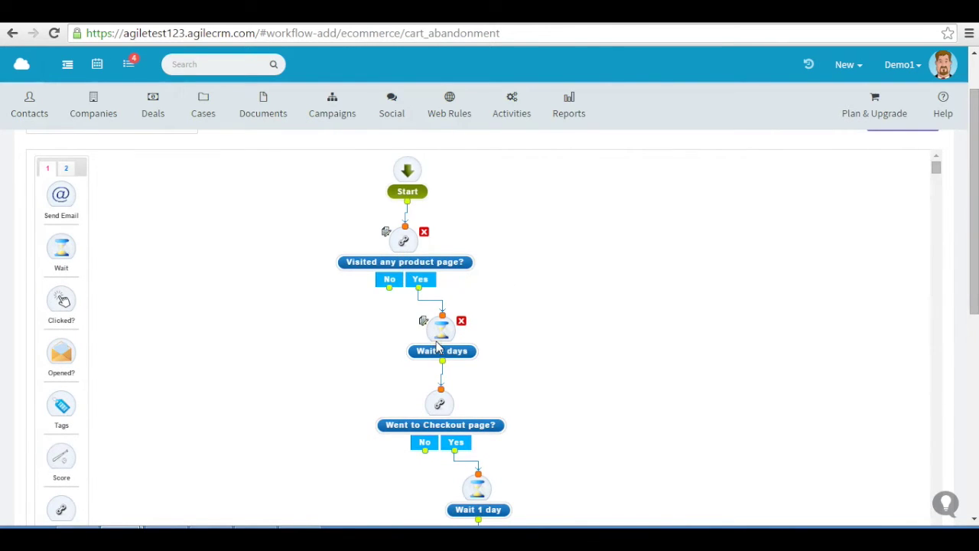
{"action": "mouse_move", "coordinate": [452, 397]}
{"action": "mouse_move", "coordinate": [494, 508]}
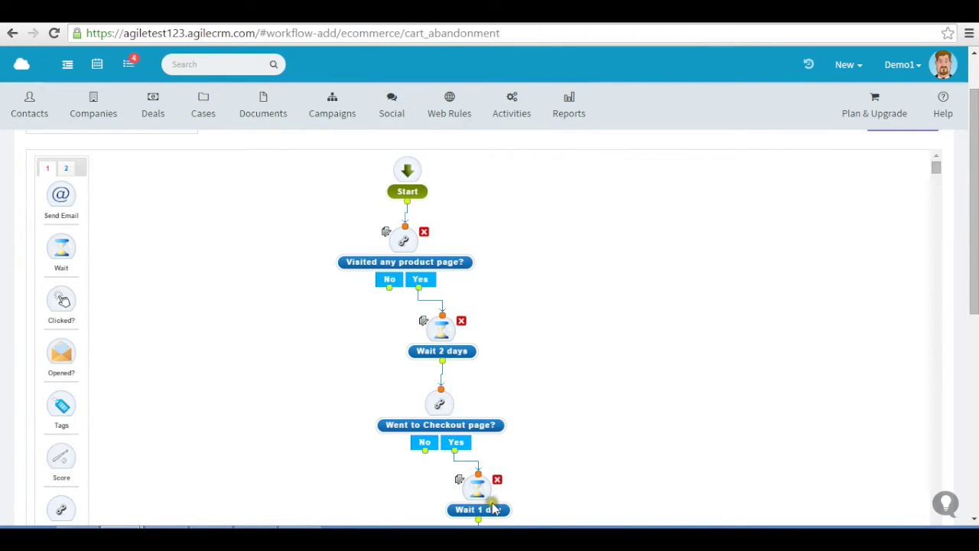
{"action": "left_click_drag", "start_coordinate": [972, 251], "coordinate": [967, 342]}
{"action": "mouse_move", "coordinate": [478, 389]}
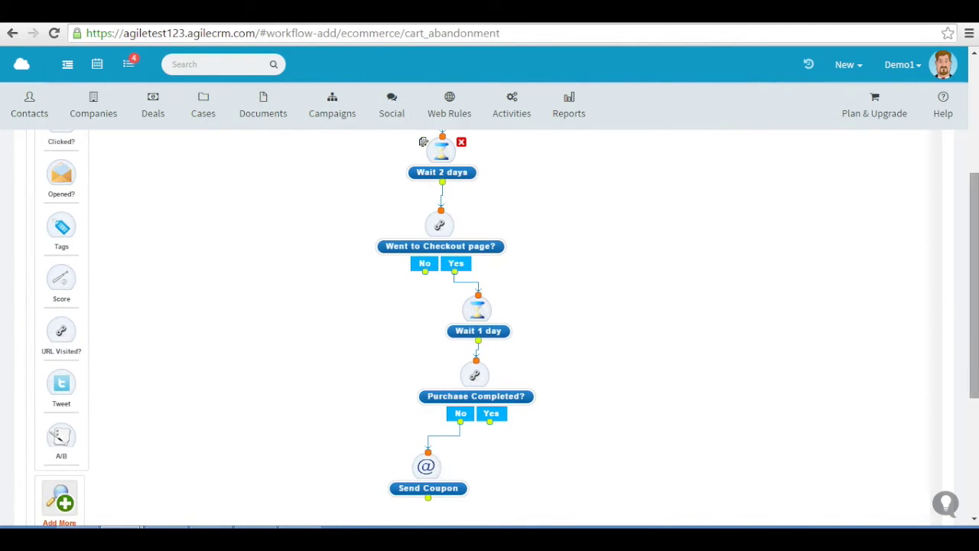
{"action": "scroll", "coordinate": [490, 329], "scroll_direction": "up", "scroll_amount": 3}
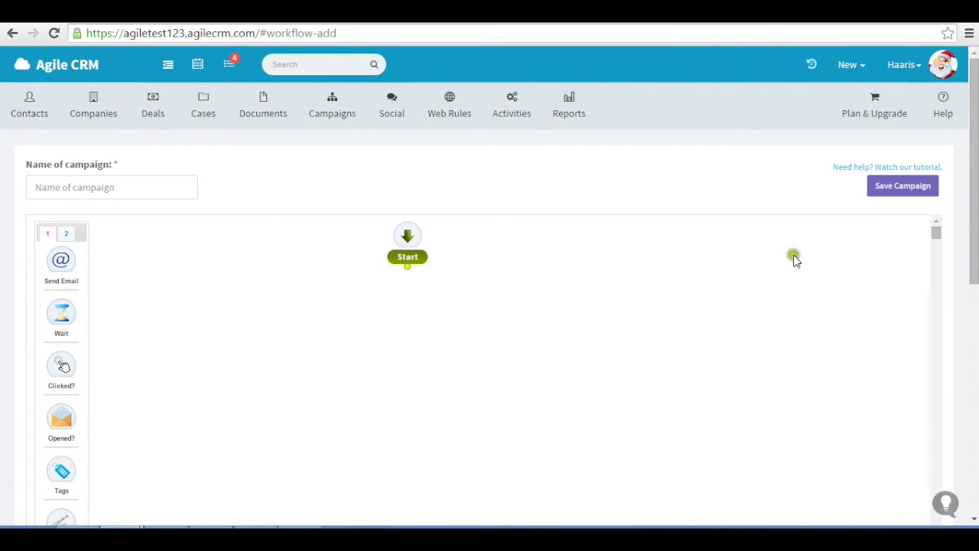
In the blank workflow editor, switch the node palette to its second set: Add Task, Add Deal, Add Note, Check Tags, Transfer
{"action": "scroll", "coordinate": [62, 235], "scroll_direction": "down", "scroll_amount": 4}
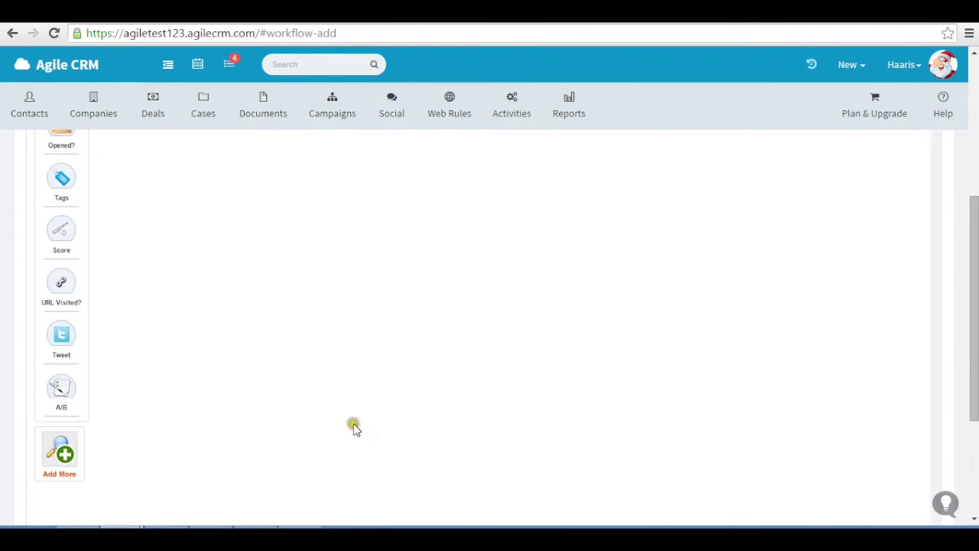
{"action": "left_click_drag", "start_coordinate": [973, 306], "coordinate": [974, 185]}
{"action": "scroll", "coordinate": [63, 327], "scroll_direction": "up", "scroll_amount": 1}
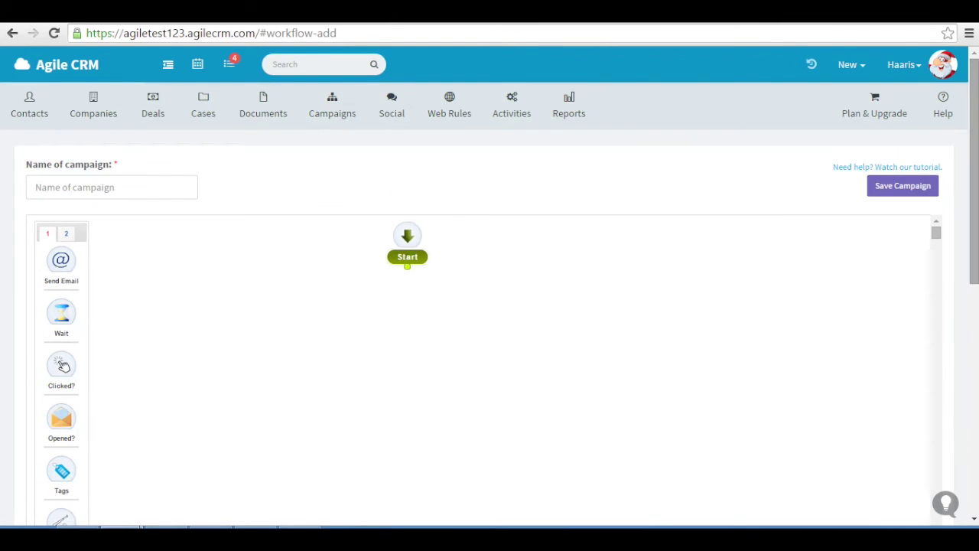
{"action": "left_click", "coordinate": [67, 234]}
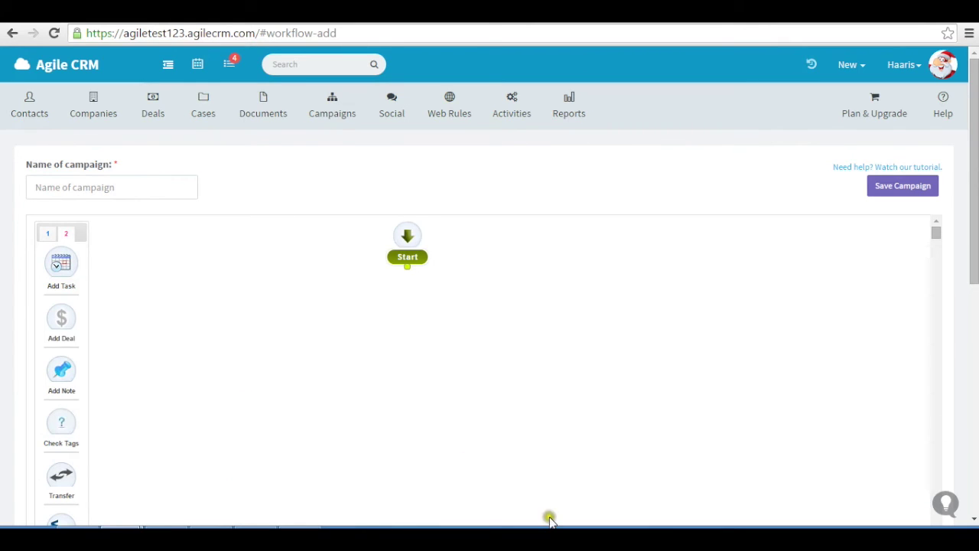
Scroll the second node set down to reveal Condition, Set Owner and JSON IO
{"action": "scroll", "coordinate": [973, 229], "scroll_direction": "down", "scroll_amount": 3}
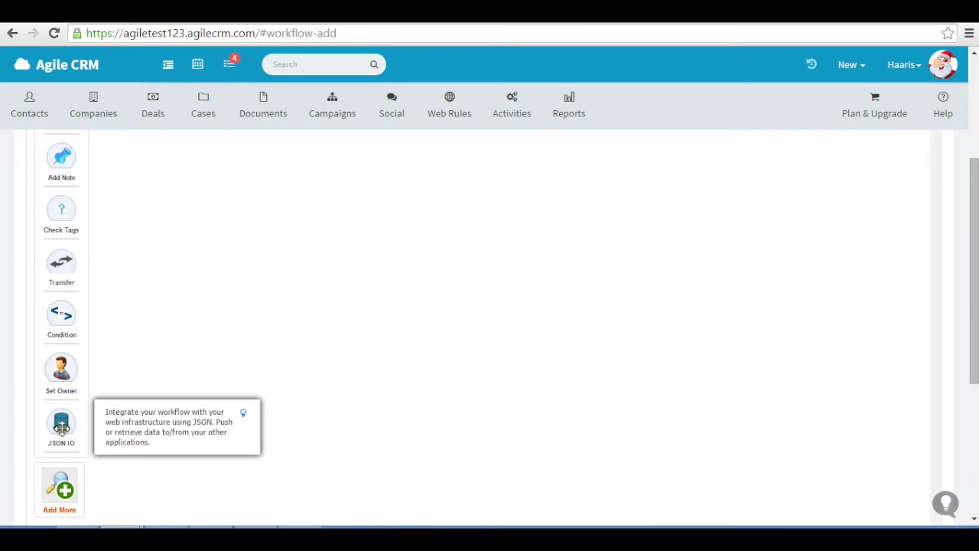
Open the full Nodes library and browse its Contact and Email categories
{"action": "left_click", "coordinate": [61, 486]}
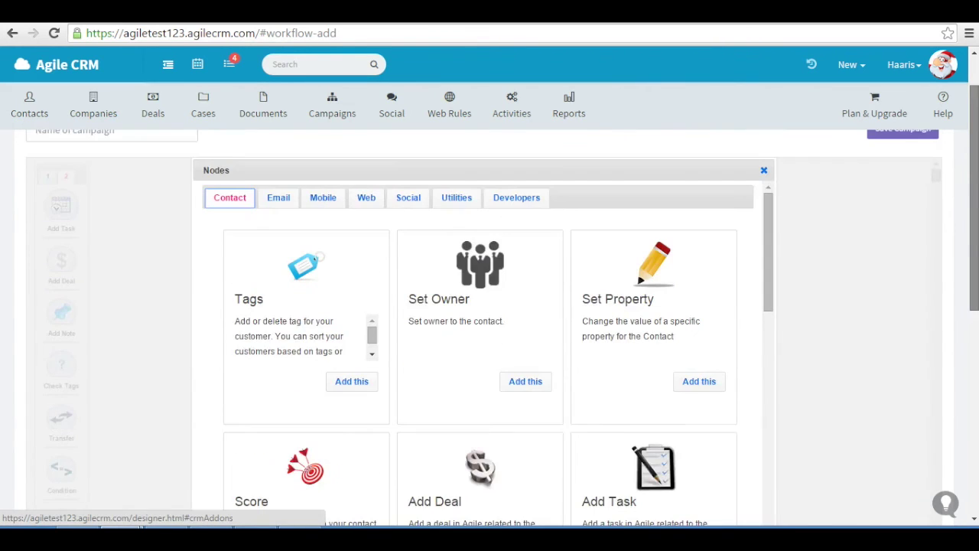
{"action": "left_click", "coordinate": [235, 198]}
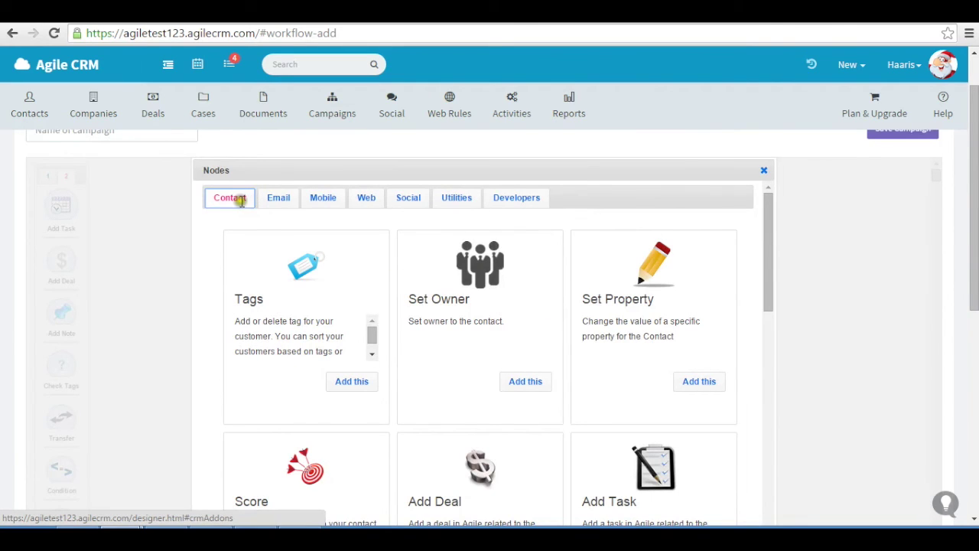
{"action": "left_click_drag", "start_coordinate": [764, 239], "coordinate": [768, 436]}
{"action": "scroll", "coordinate": [535, 344], "scroll_direction": "up", "scroll_amount": 10}
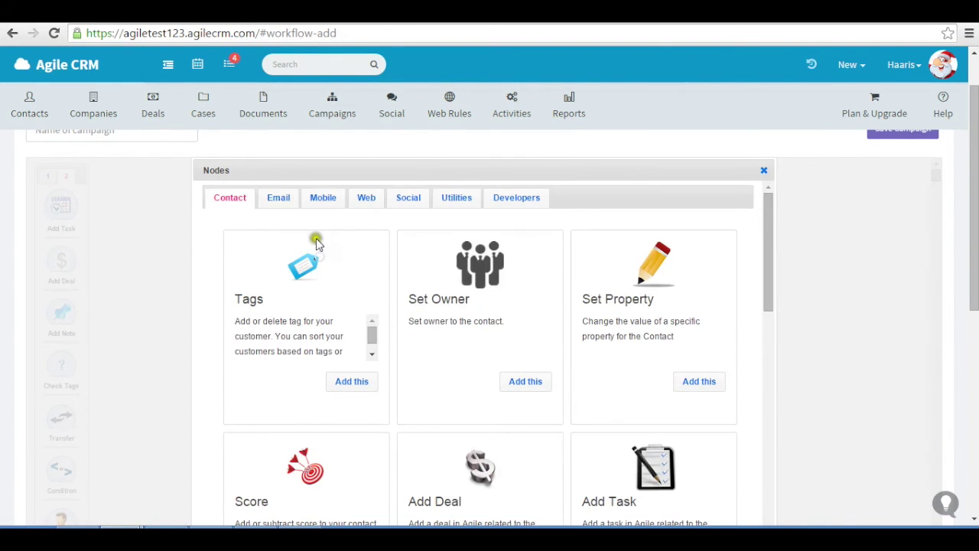
{"action": "left_click", "coordinate": [280, 200]}
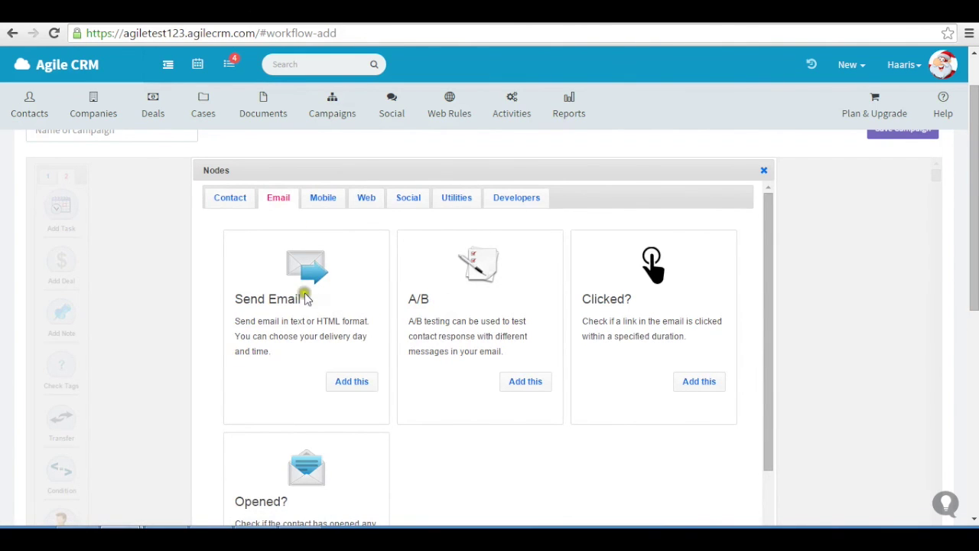
{"action": "scroll", "coordinate": [397, 367], "scroll_direction": "down", "scroll_amount": 1}
{"action": "scroll", "coordinate": [343, 214], "scroll_direction": "up", "scroll_amount": 1}
Browse the Mobile, Web, Social, Utilities and Developers categories, ending on JSON IO, Condition and Set Property
{"action": "left_click", "coordinate": [334, 204]}
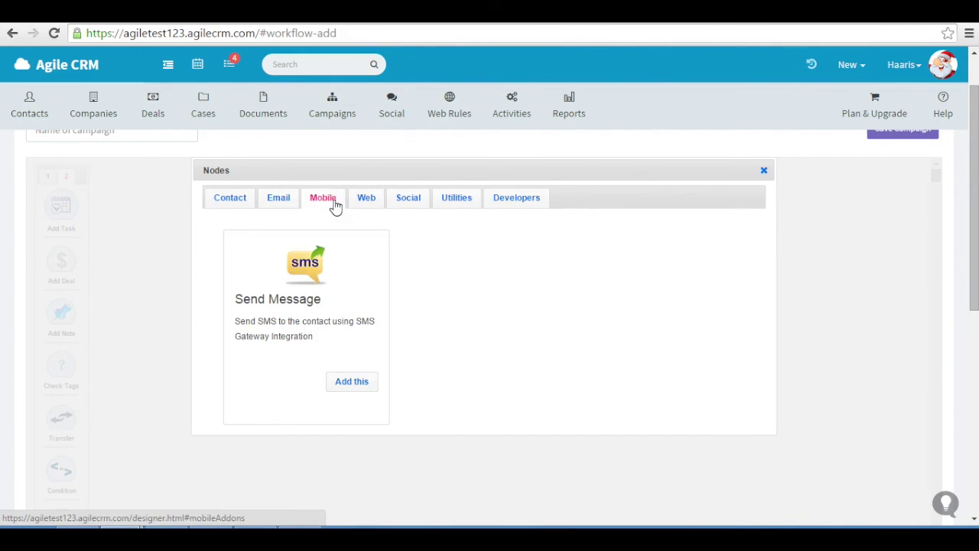
{"action": "left_click", "coordinate": [371, 204]}
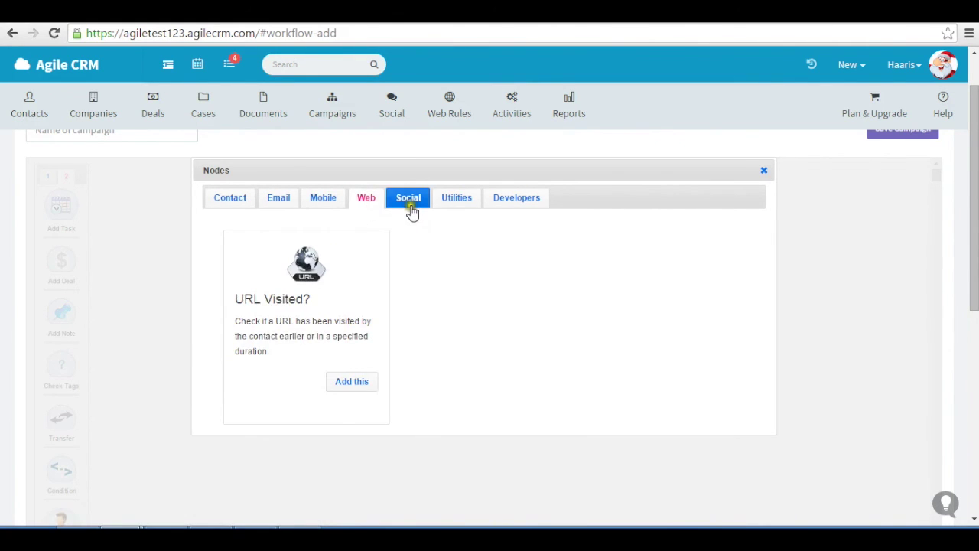
{"action": "left_click", "coordinate": [410, 209]}
{"action": "left_click", "coordinate": [456, 209]}
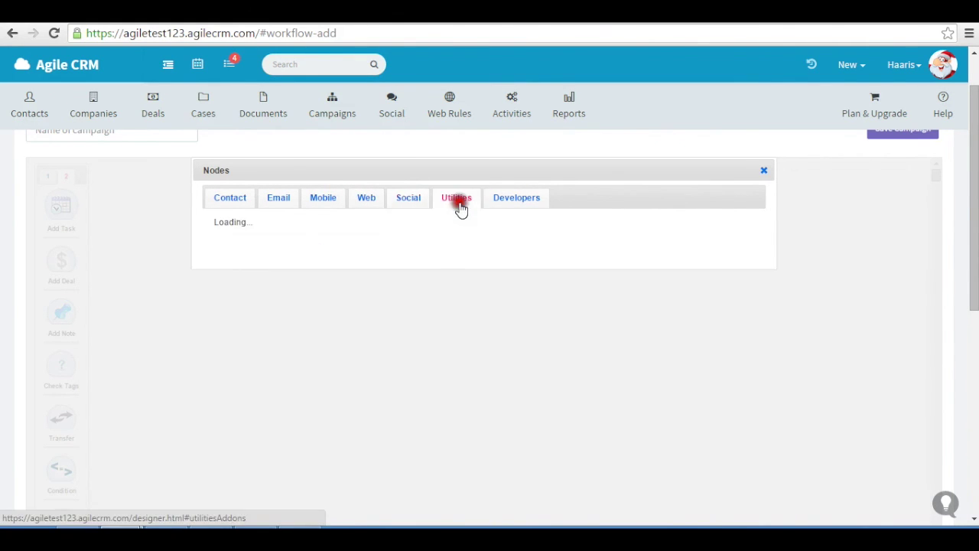
{"action": "left_click_drag", "start_coordinate": [767, 263], "coordinate": [765, 196]}
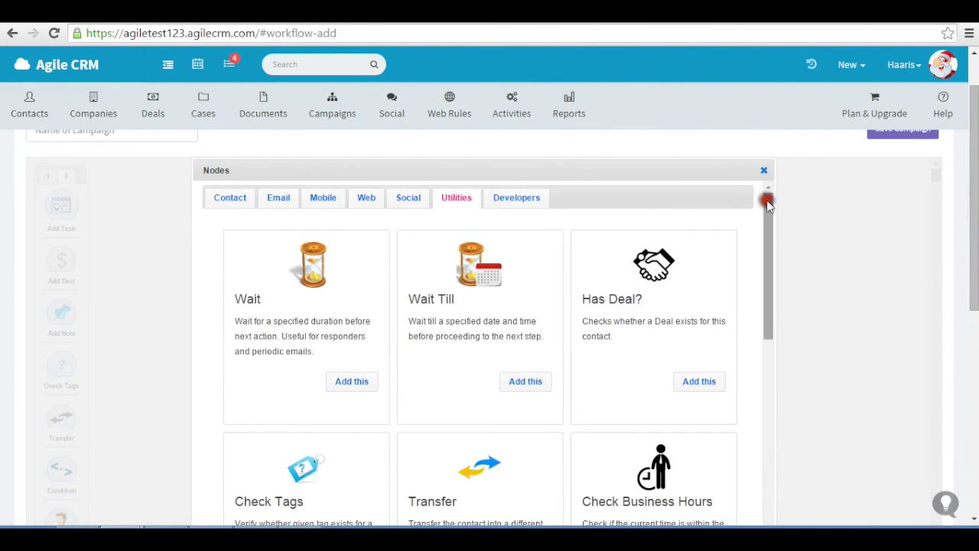
{"action": "left_click", "coordinate": [525, 206]}
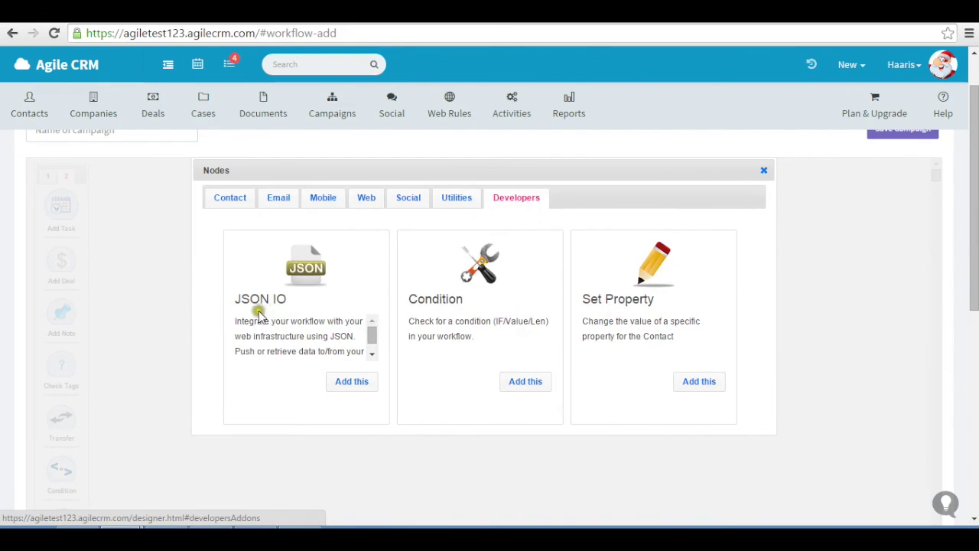
{"action": "scroll", "coordinate": [284, 325], "scroll_direction": "down", "scroll_amount": 1}
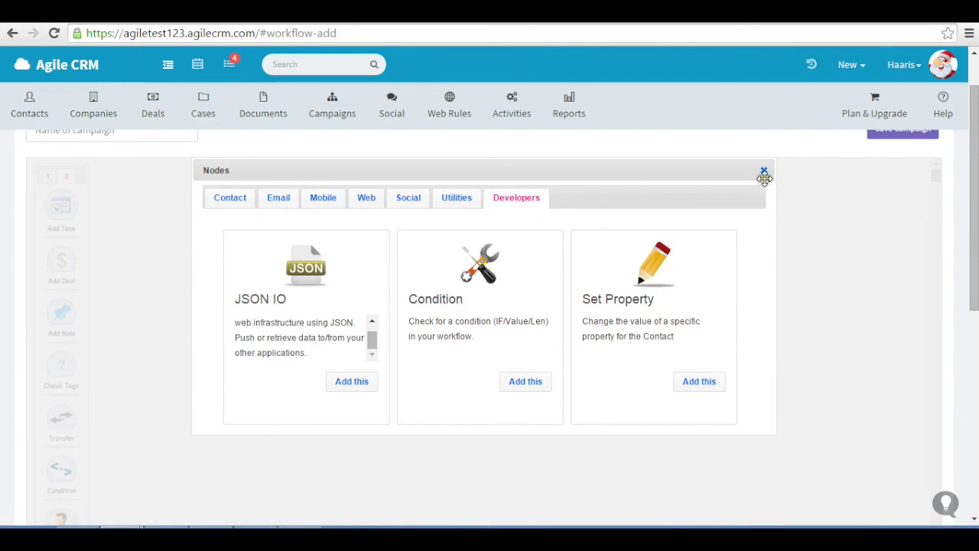